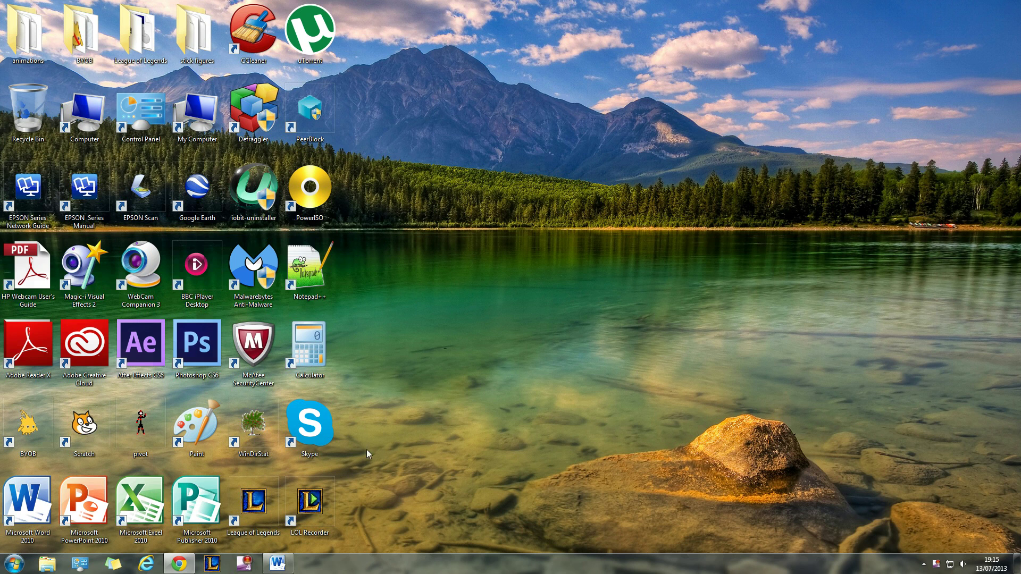
Step: Bring up the 'Straight to the point' dartboard document from the Word taskbar button
click(277, 563)
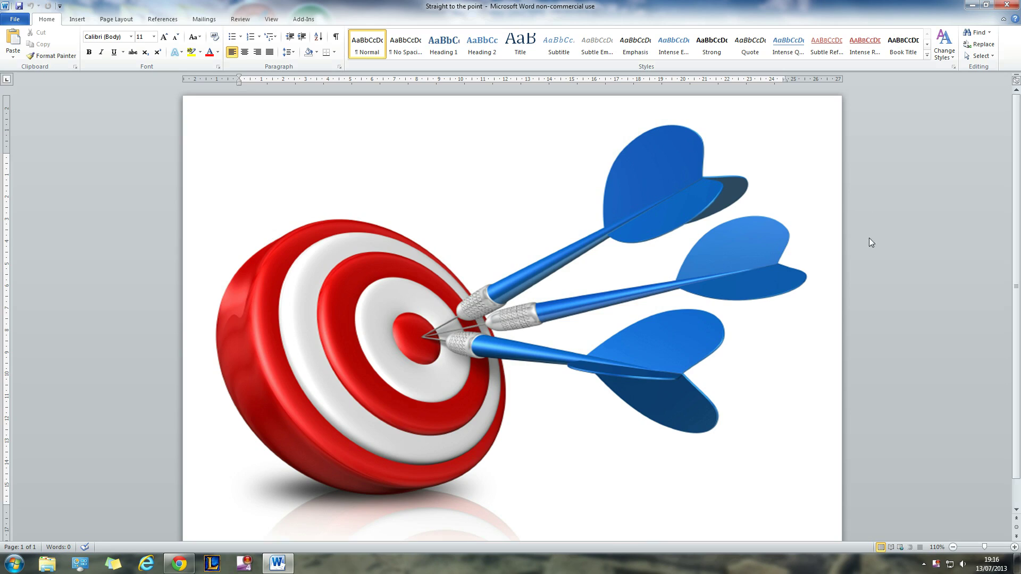
Step: Select the dartboard picture and minimize Word to reveal the desktop
drag(589, 376, 597, 376)
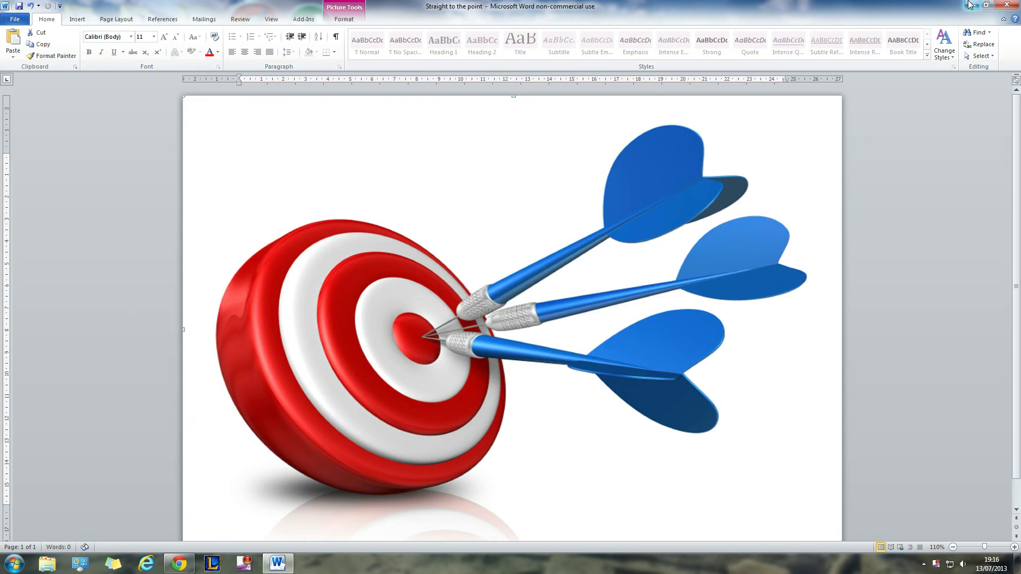
click(970, 4)
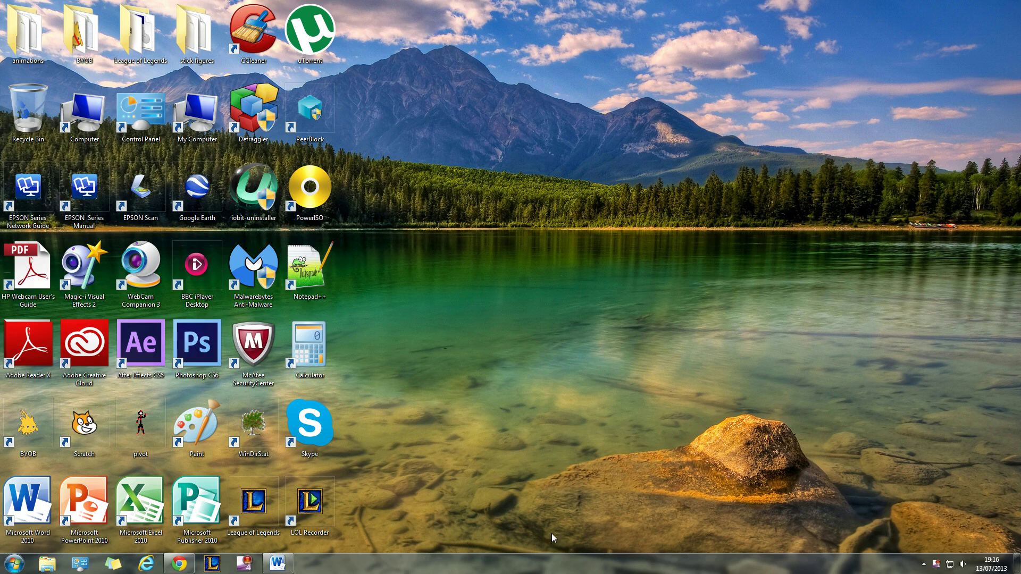
Step: Drag the taskbar to the top, then right, then left screen edge
drag(553, 563, 711, 12)
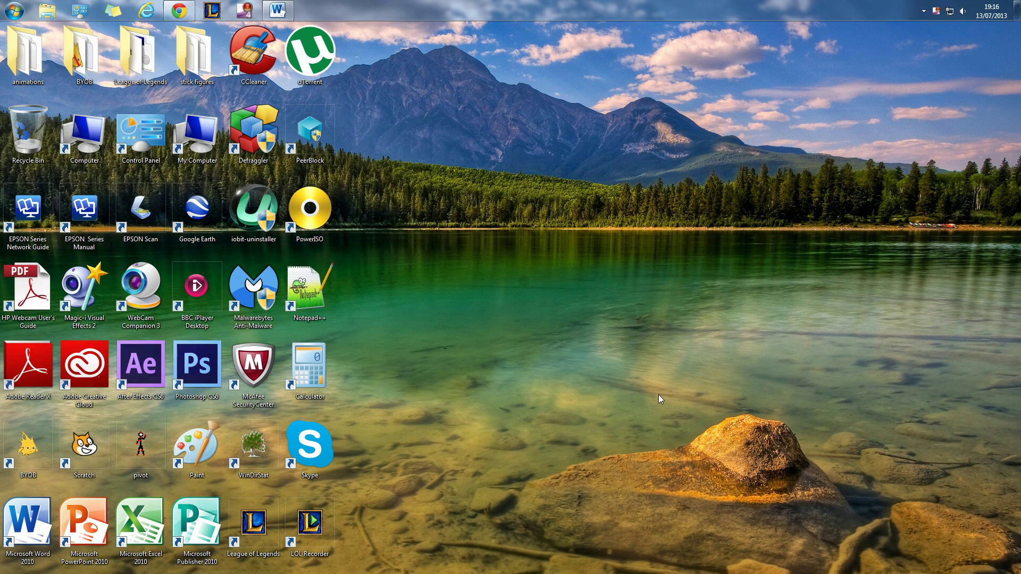
drag(559, 11, 1001, 287)
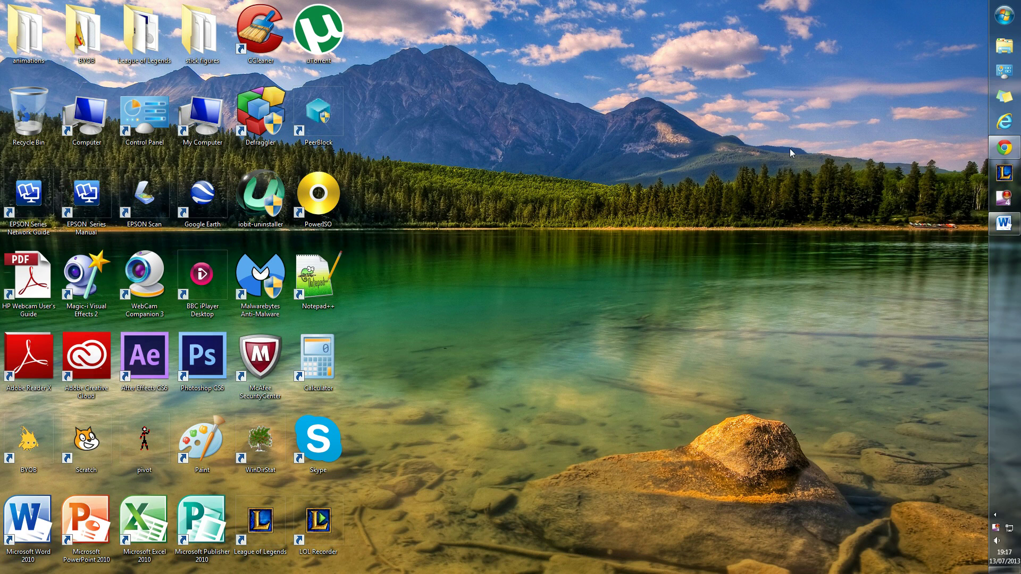
drag(1004, 336, 16, 288)
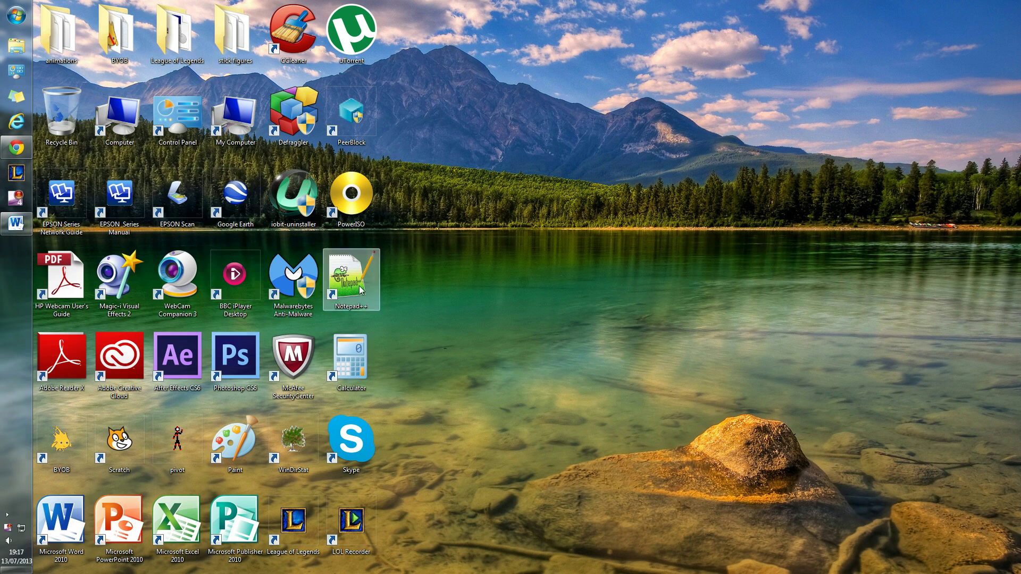
Step: Open Taskbar and Start Menu Properties from the taskbar's context menu
right_click(8, 276)
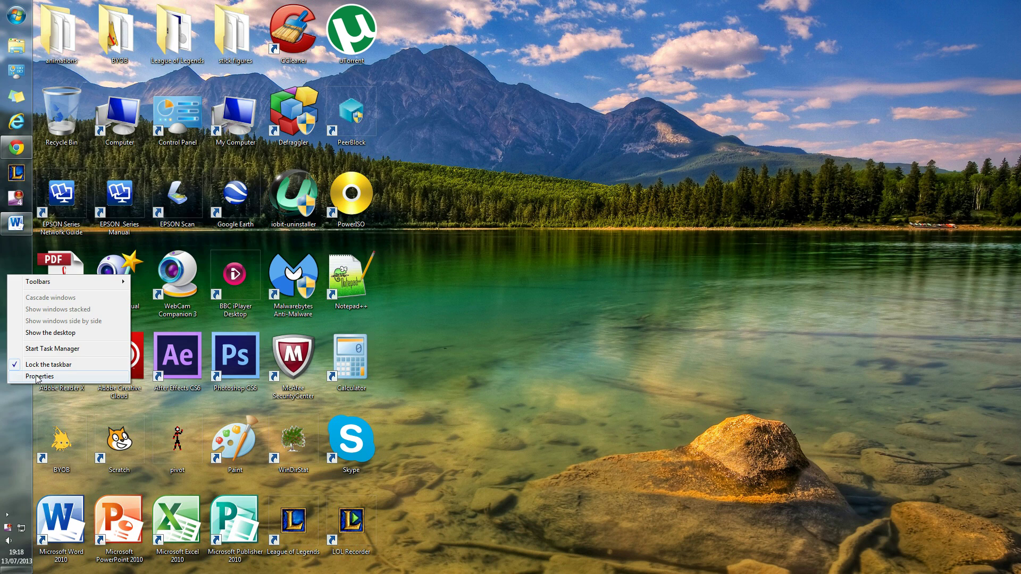
click(38, 376)
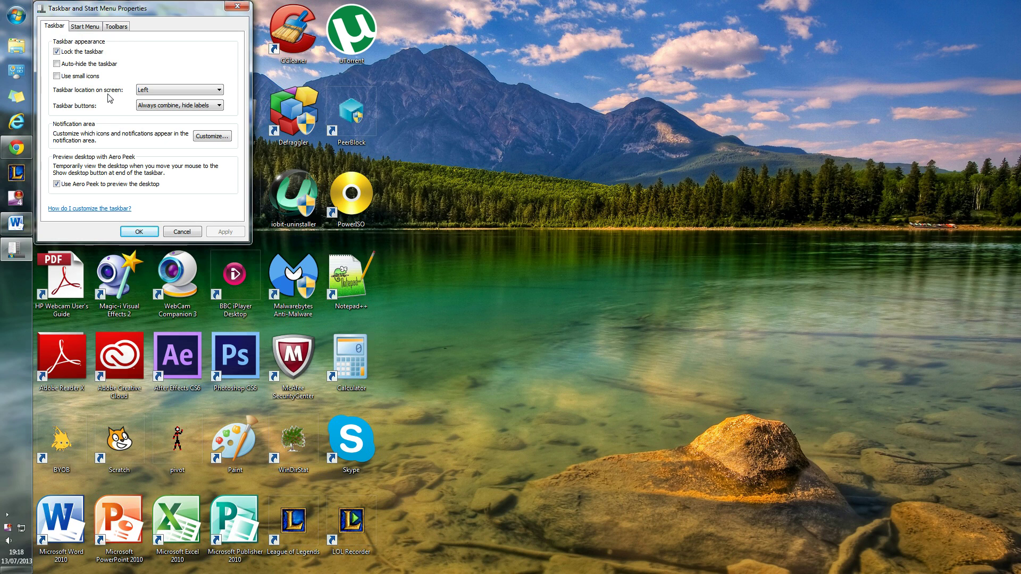
Step: Set the taskbar location to Bottom, apply it, and confirm with OK
click(221, 94)
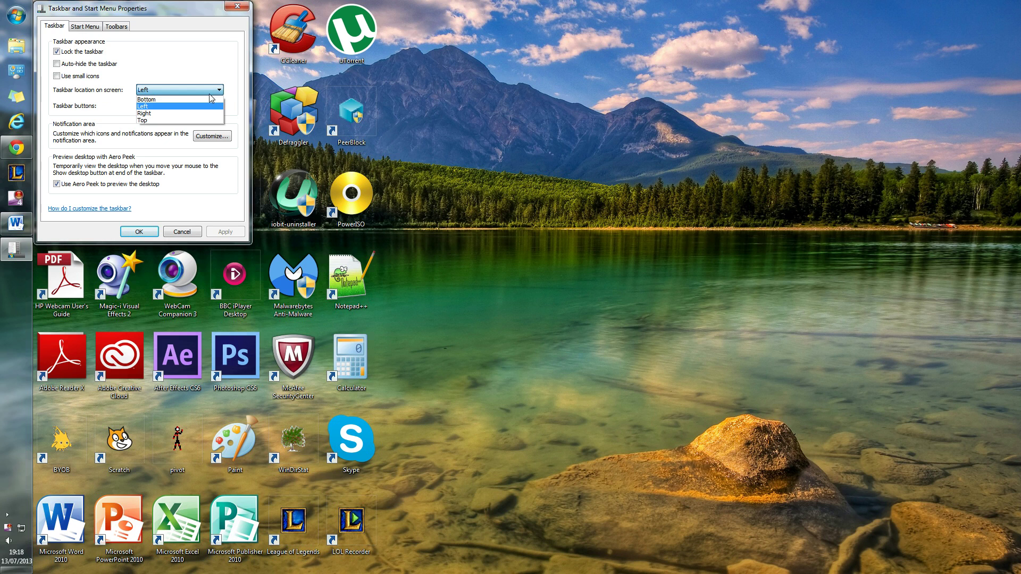
click(196, 99)
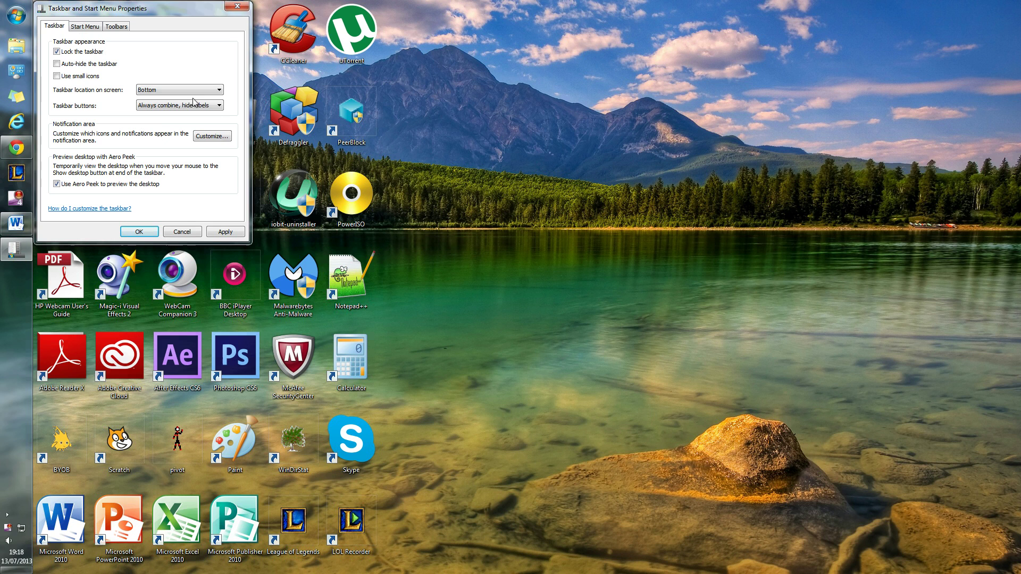
click(215, 232)
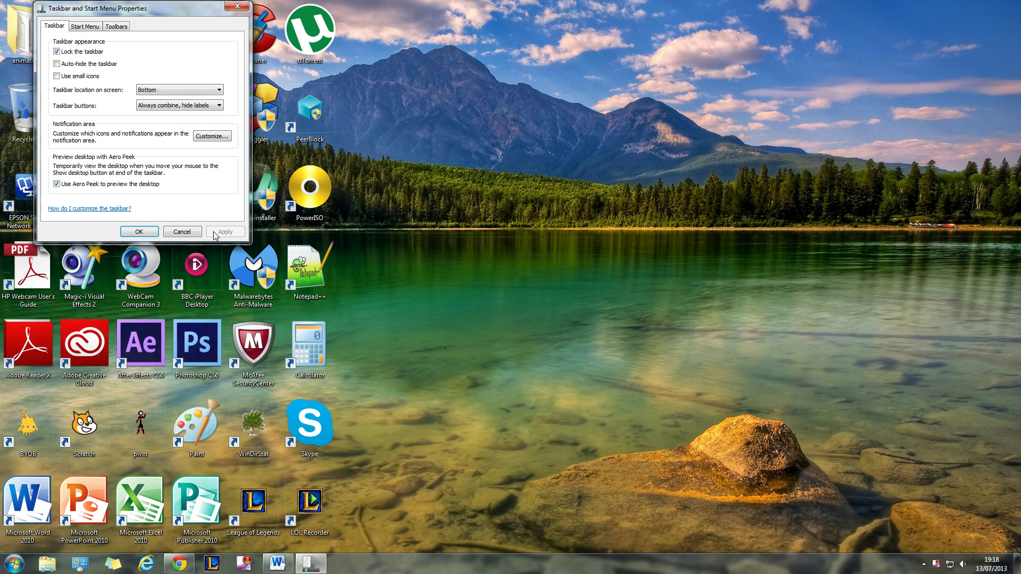
click(140, 231)
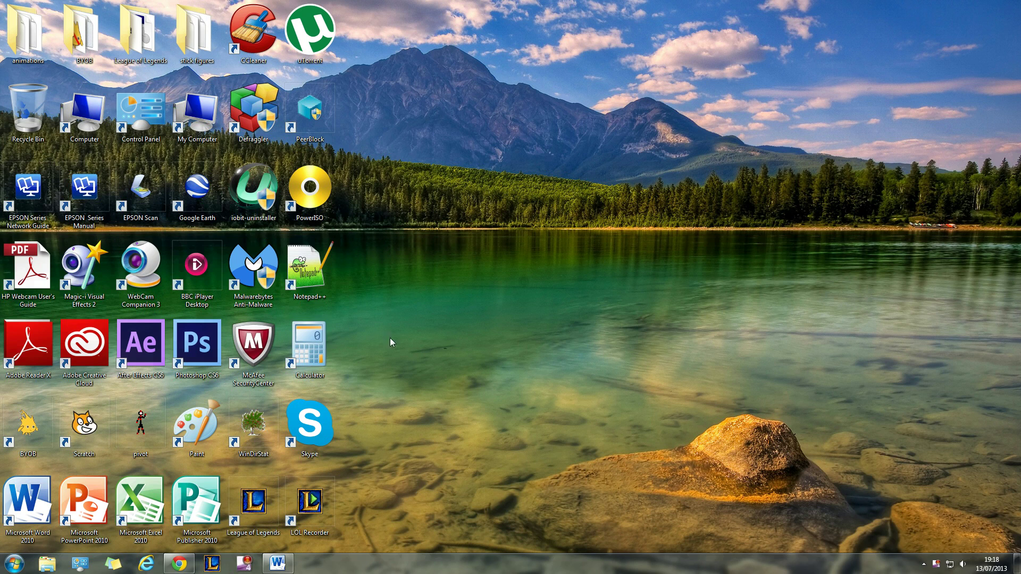